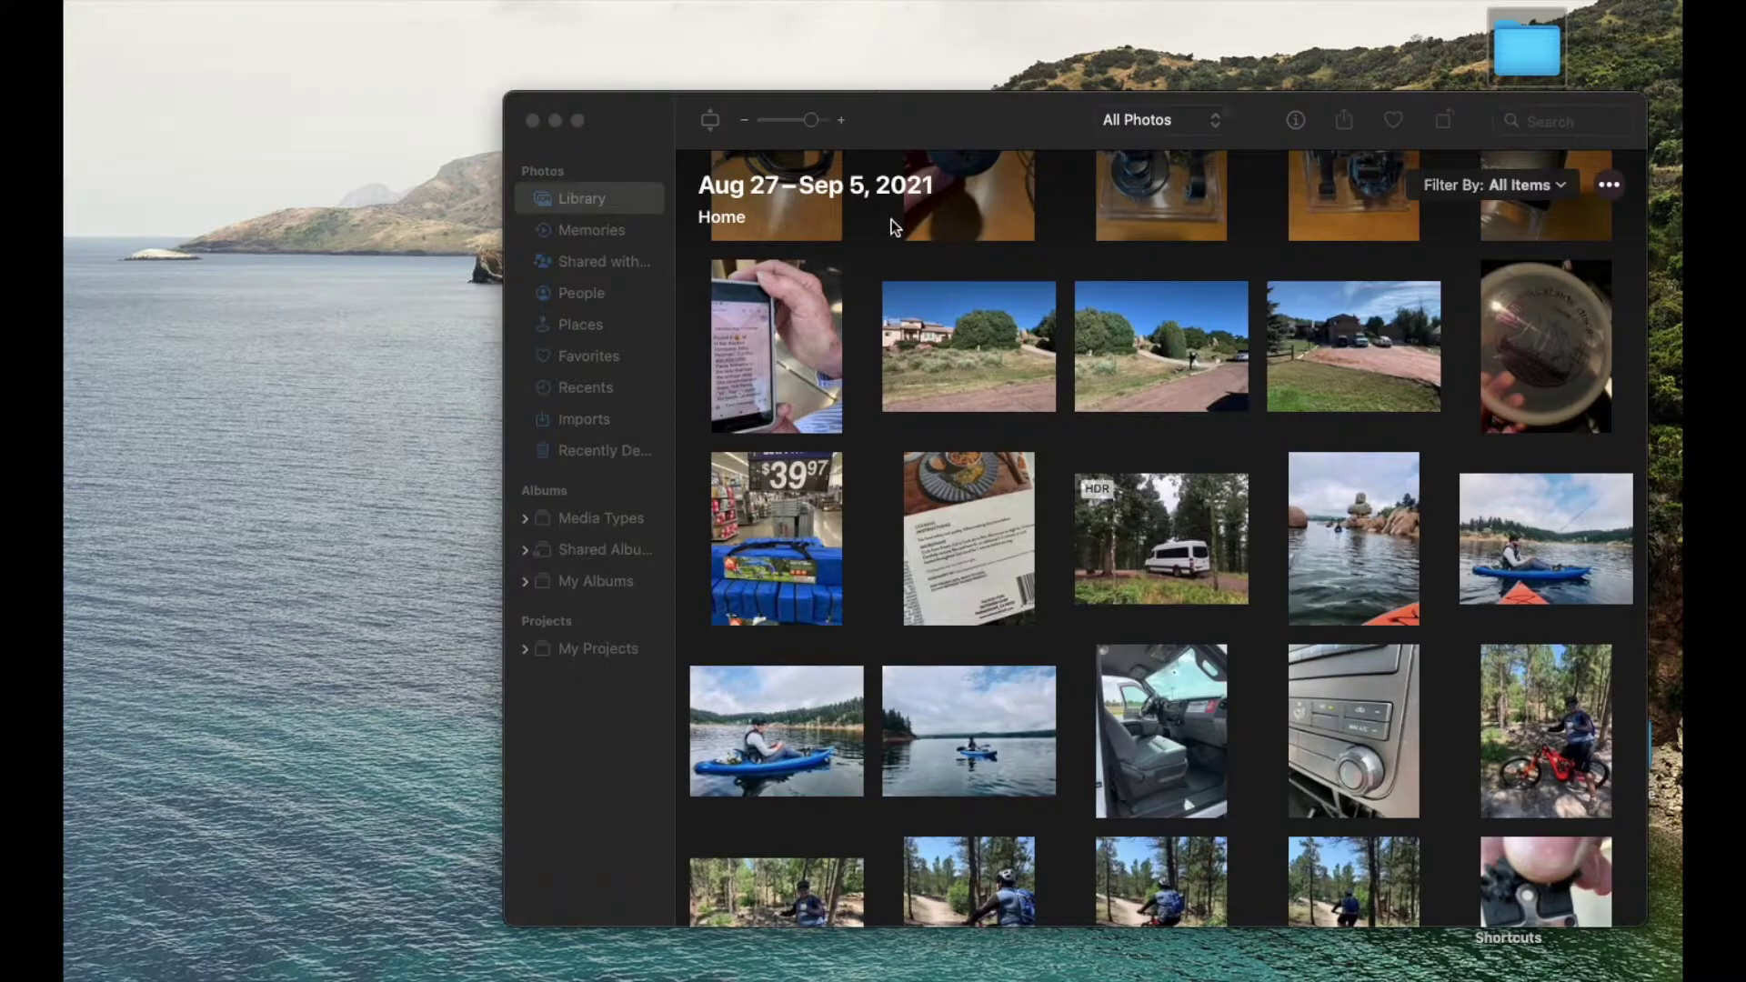
Open the cooking-instructions photo and select its text from the COOKING INSTRUCTIONS heading through the microwave directions.
{"action": "double_click", "coordinate": [986, 559]}
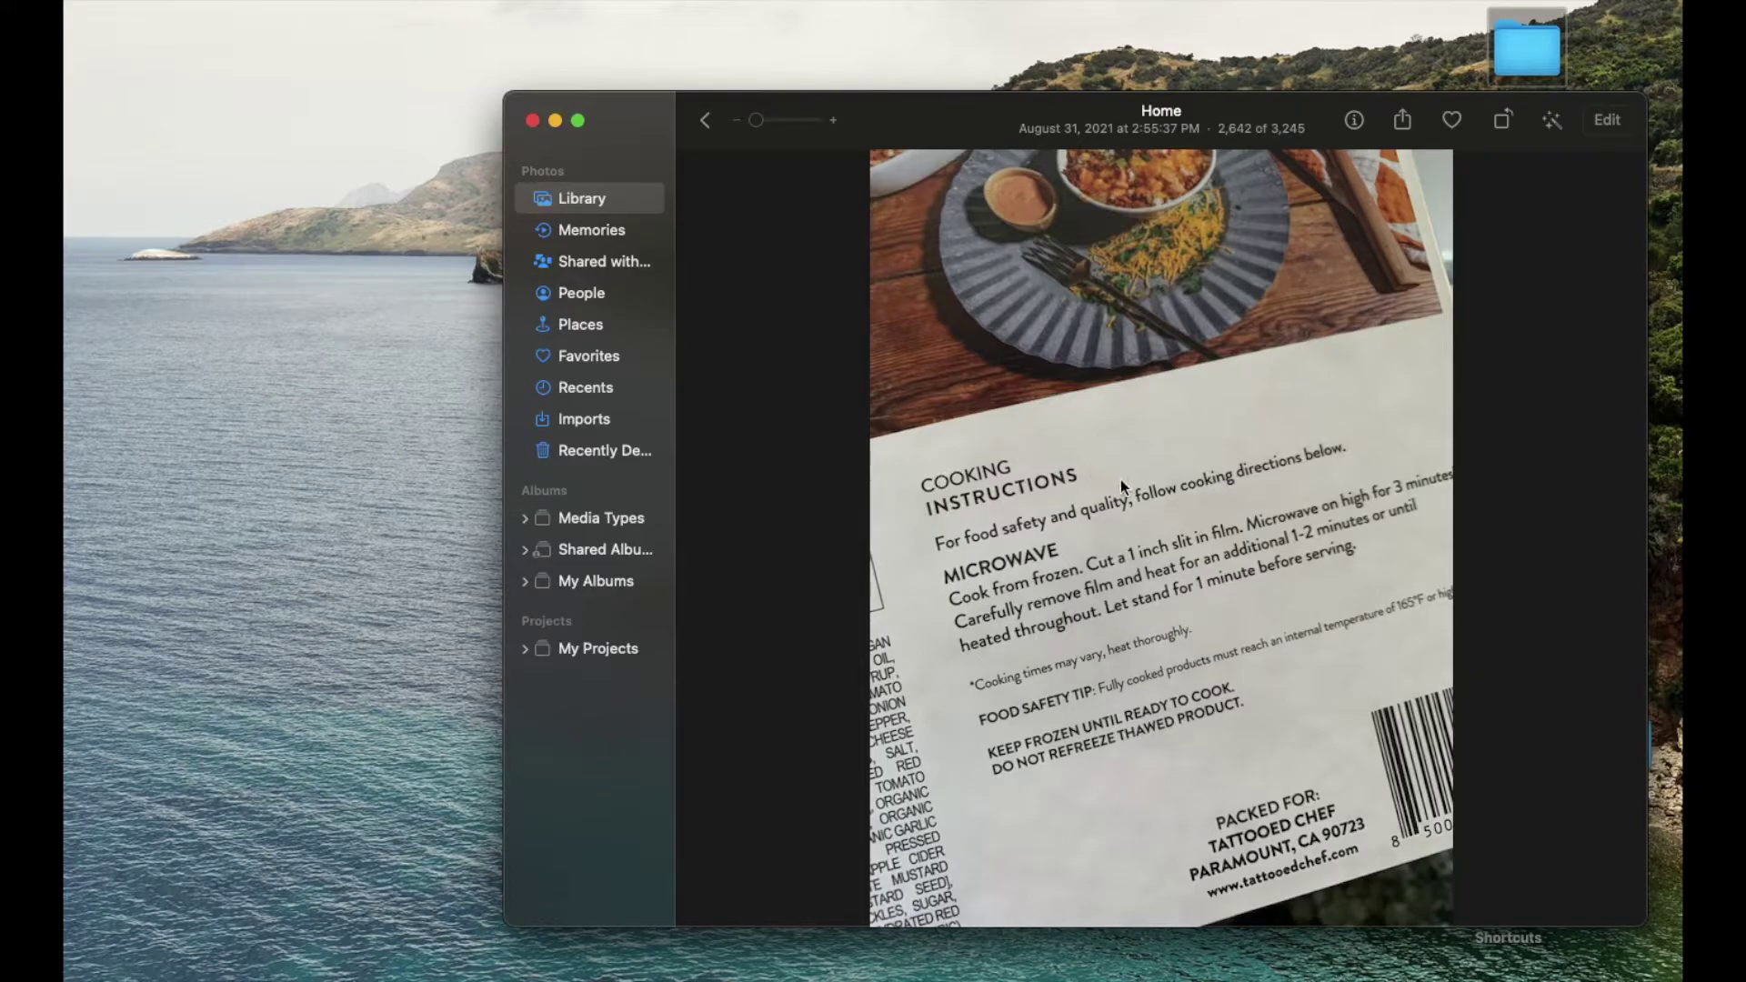
{"action": "left_click_drag", "start_coordinate": [935, 477], "coordinate": [1060, 510]}
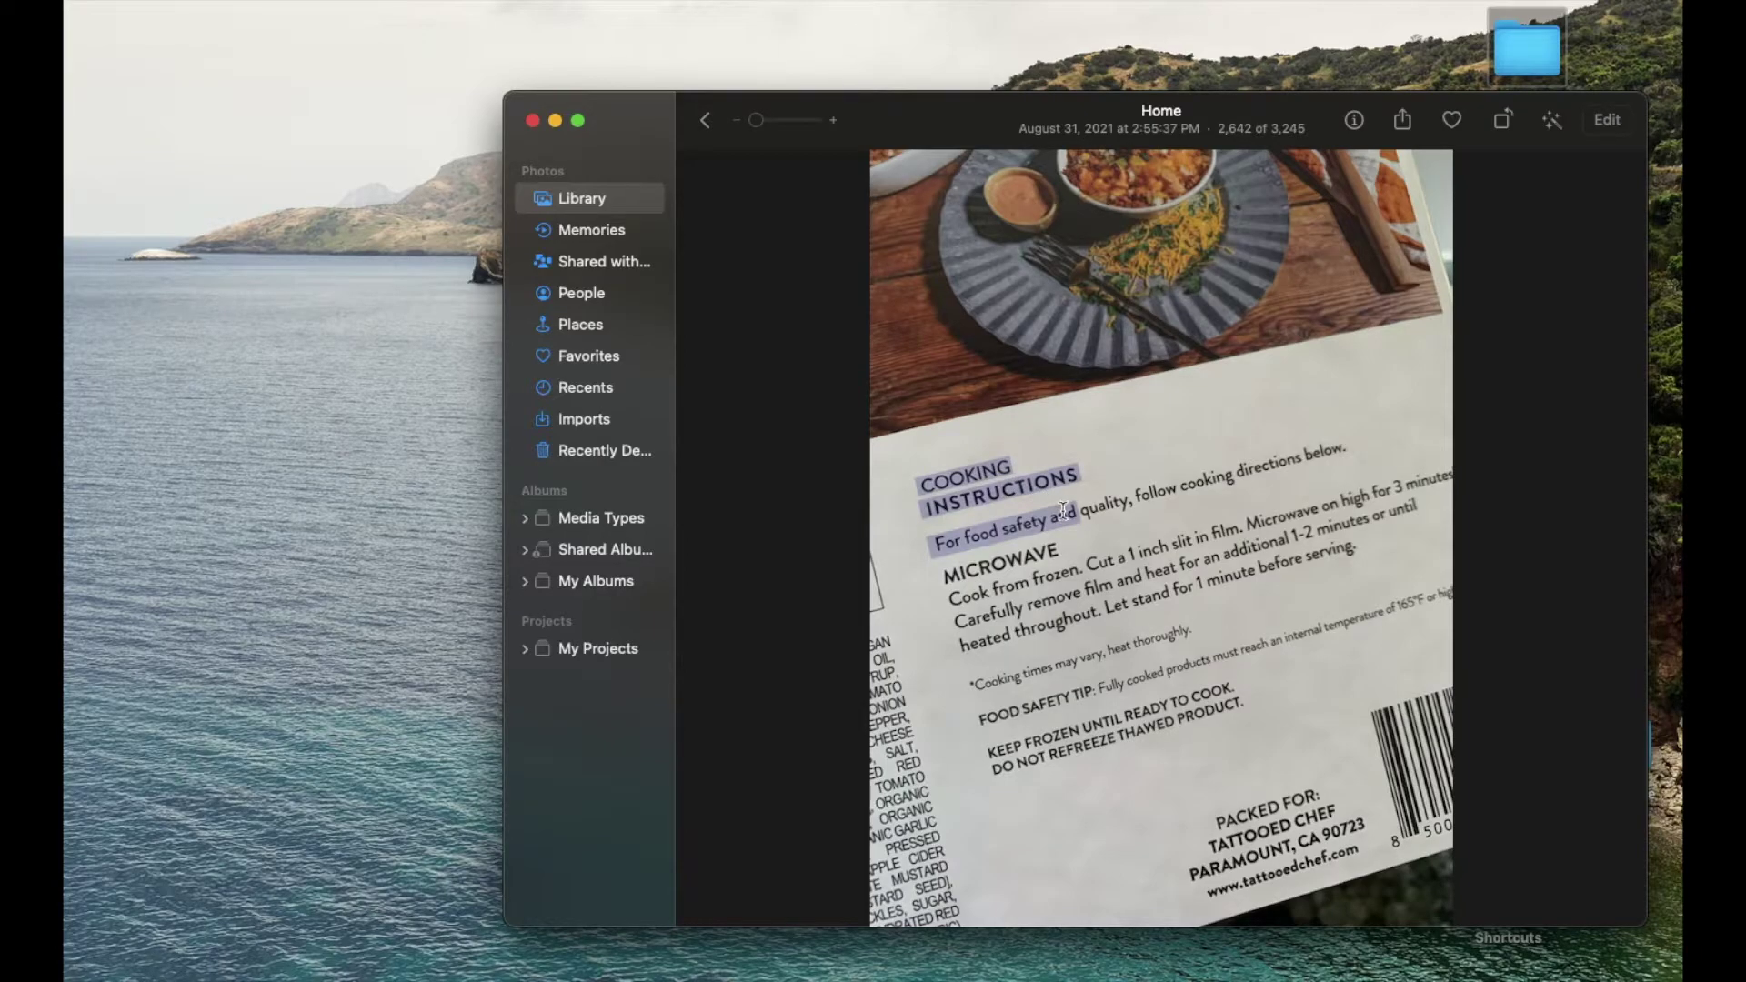
{"action": "mouse_move", "coordinate": [1060, 509]}
{"action": "left_mouse_down"}
{"action": "mouse_move", "coordinate": [1131, 590]}
{"action": "mouse_move", "coordinate": [1358, 566]}
{"action": "left_mouse_up"}
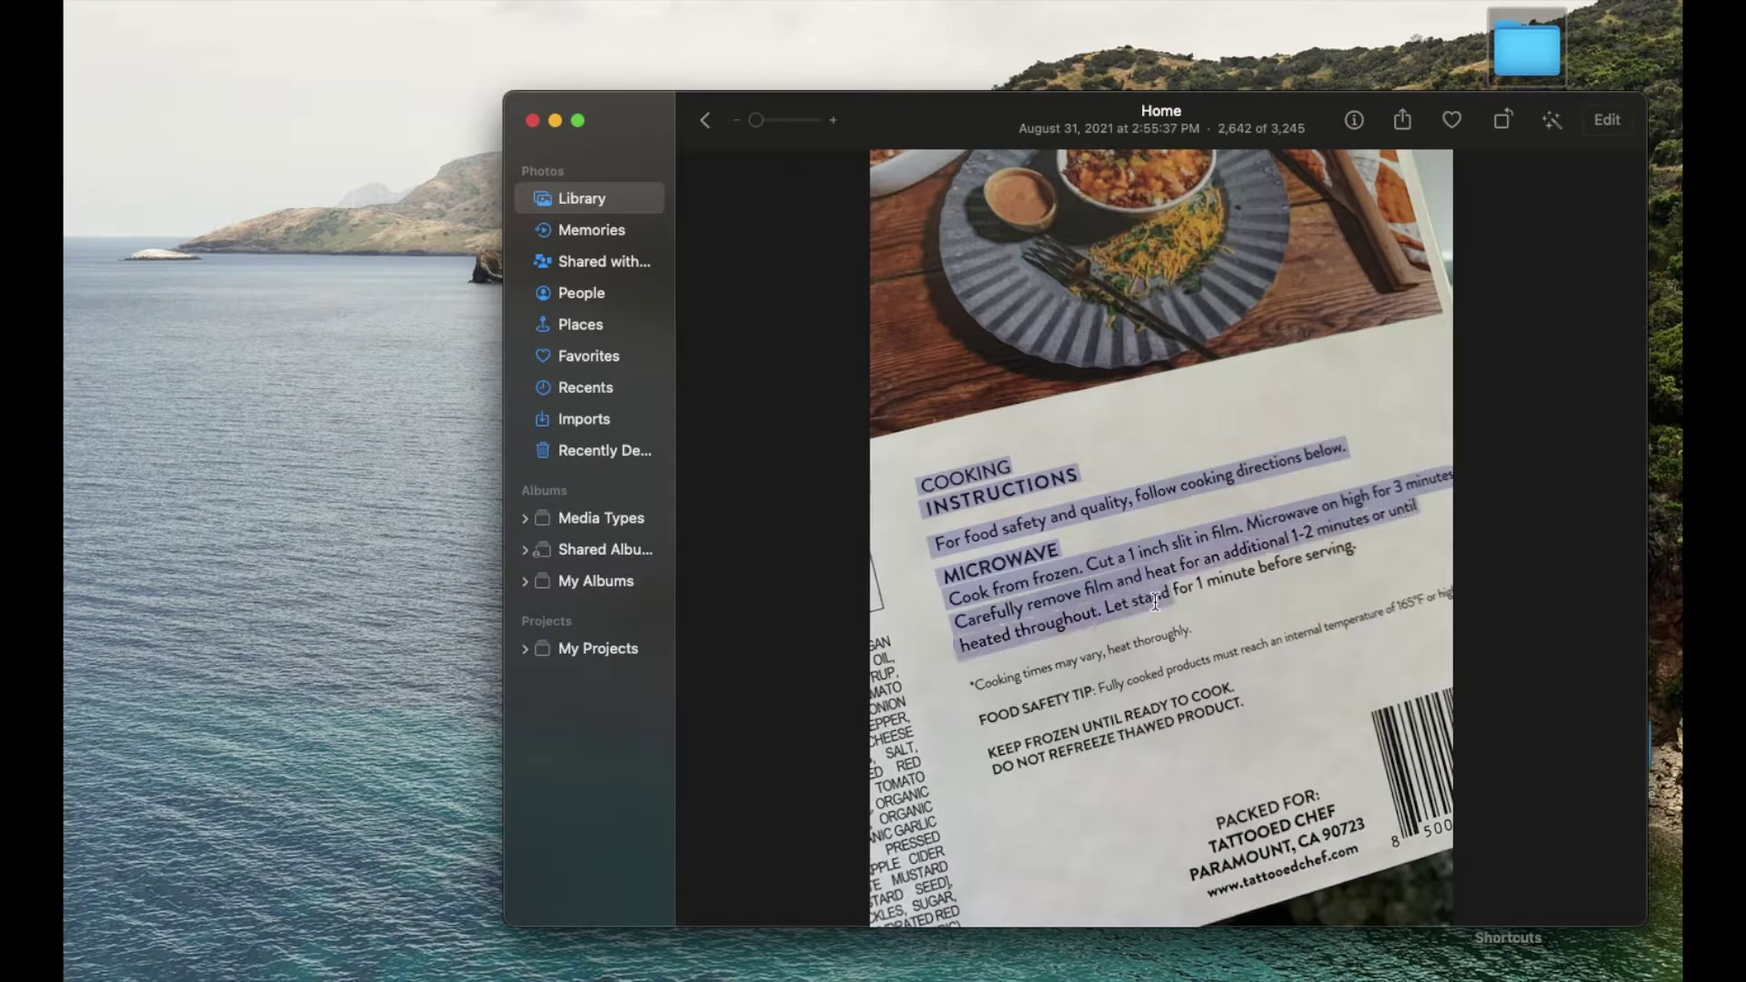
Open the detected tattooedchef.com link from the photo in Chrome, then bring Photos back to front.
{"action": "left_click", "coordinate": [1044, 782]}
{"action": "mouse_move", "coordinate": [1283, 869]}
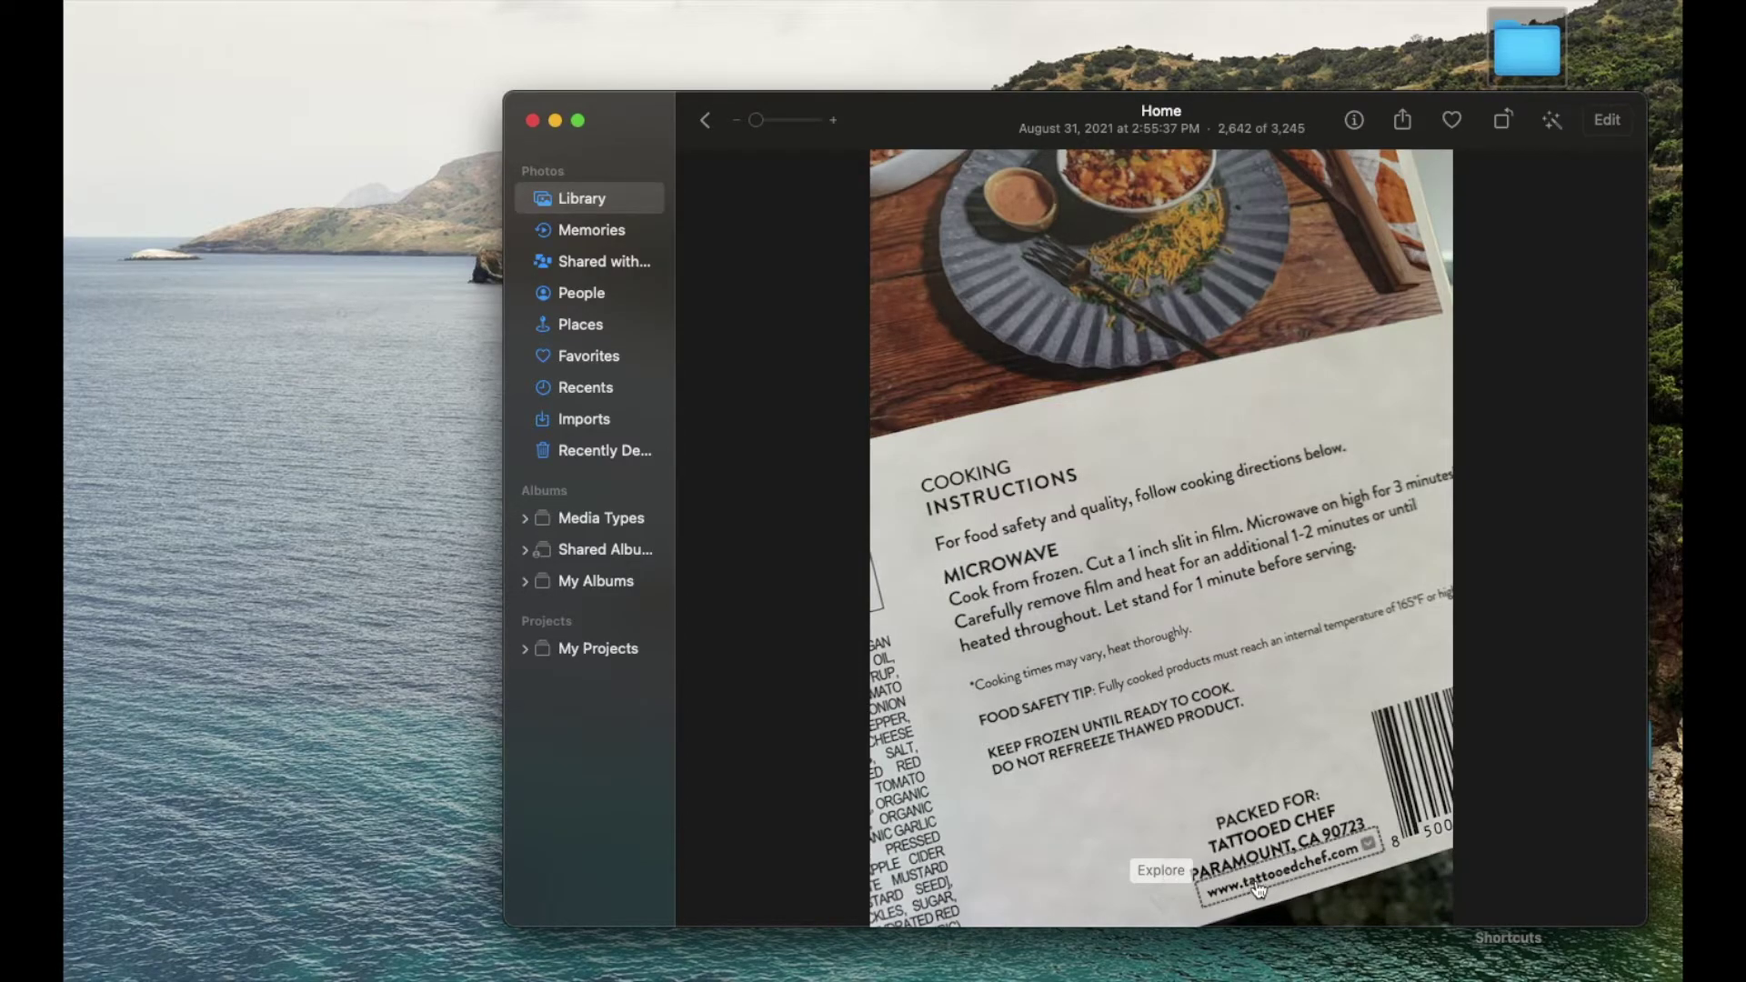
{"action": "left_click", "coordinate": [1367, 844]}
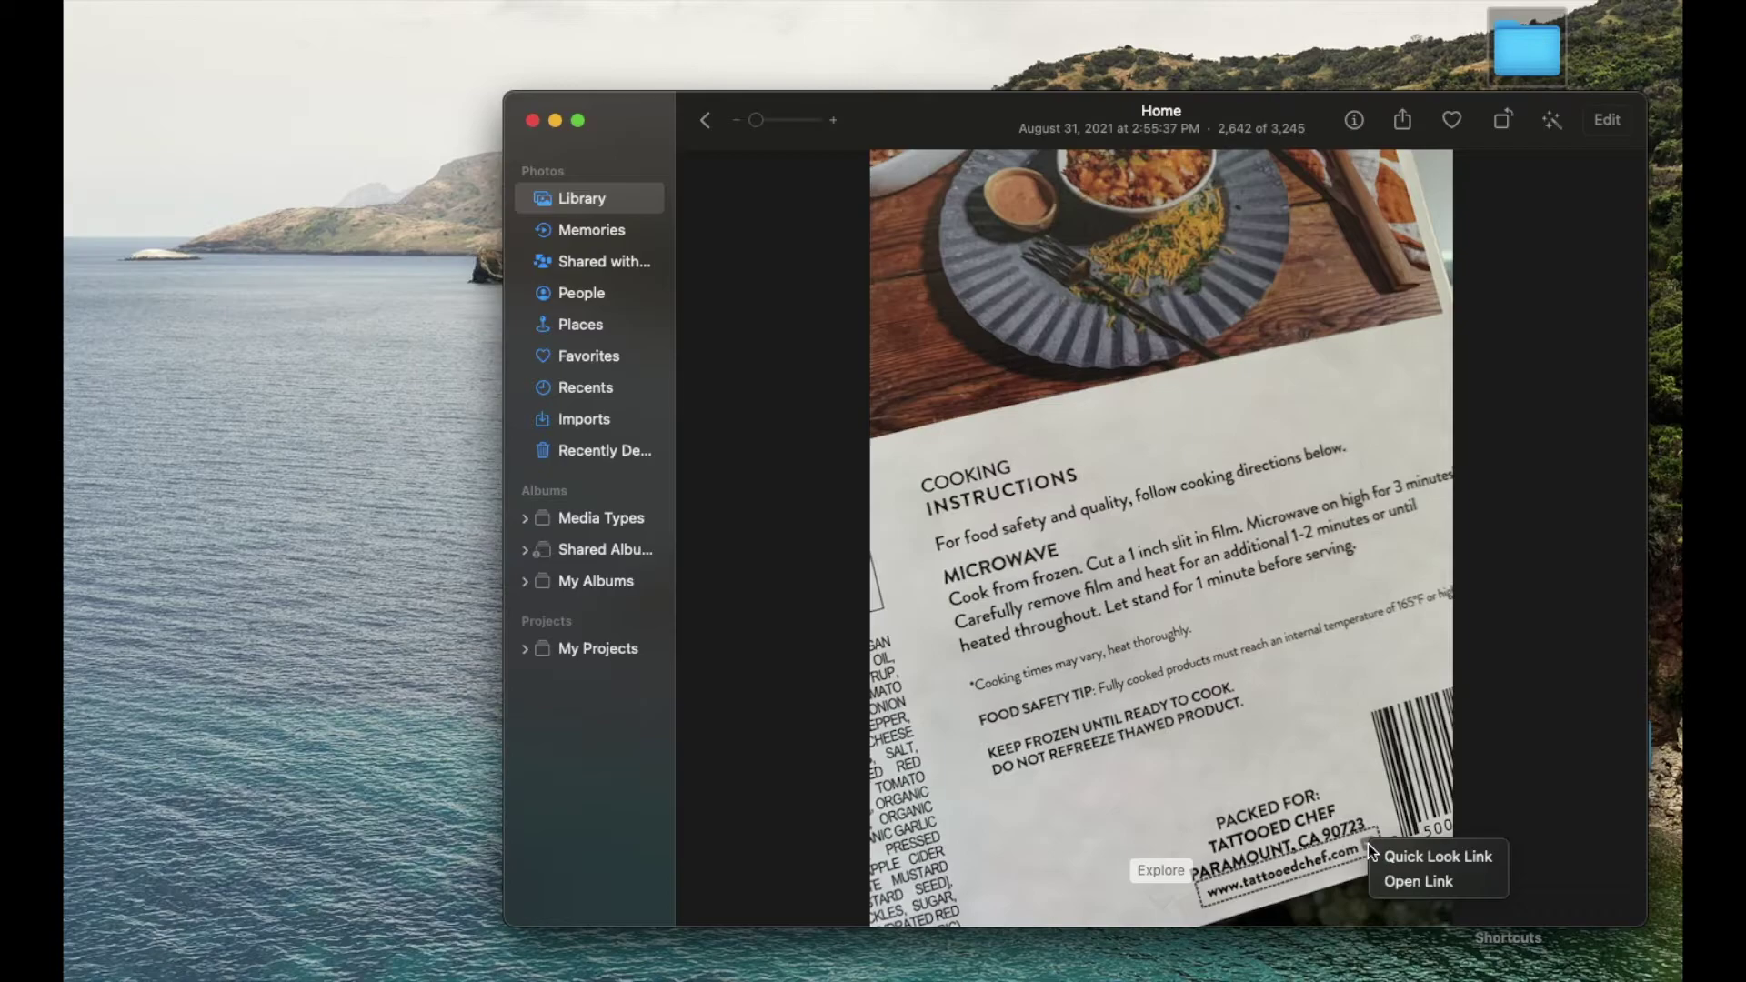
{"action": "left_click", "coordinate": [1420, 881]}
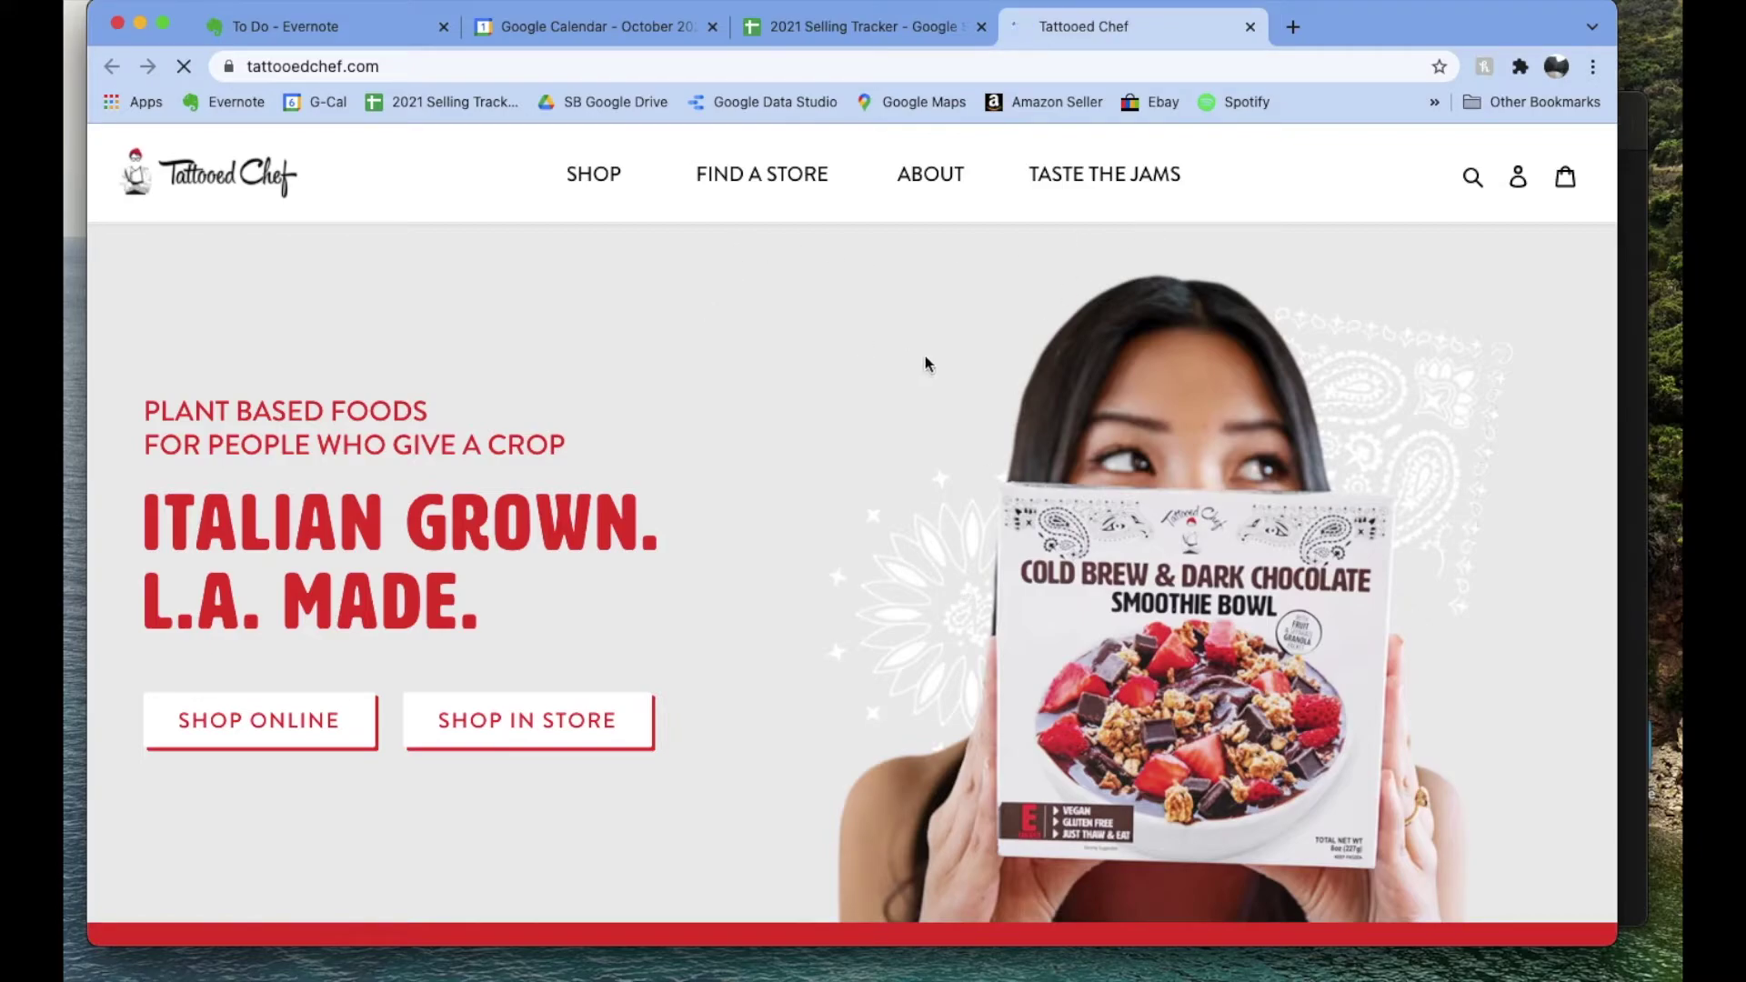
{"action": "left_click", "coordinate": [1623, 415]}
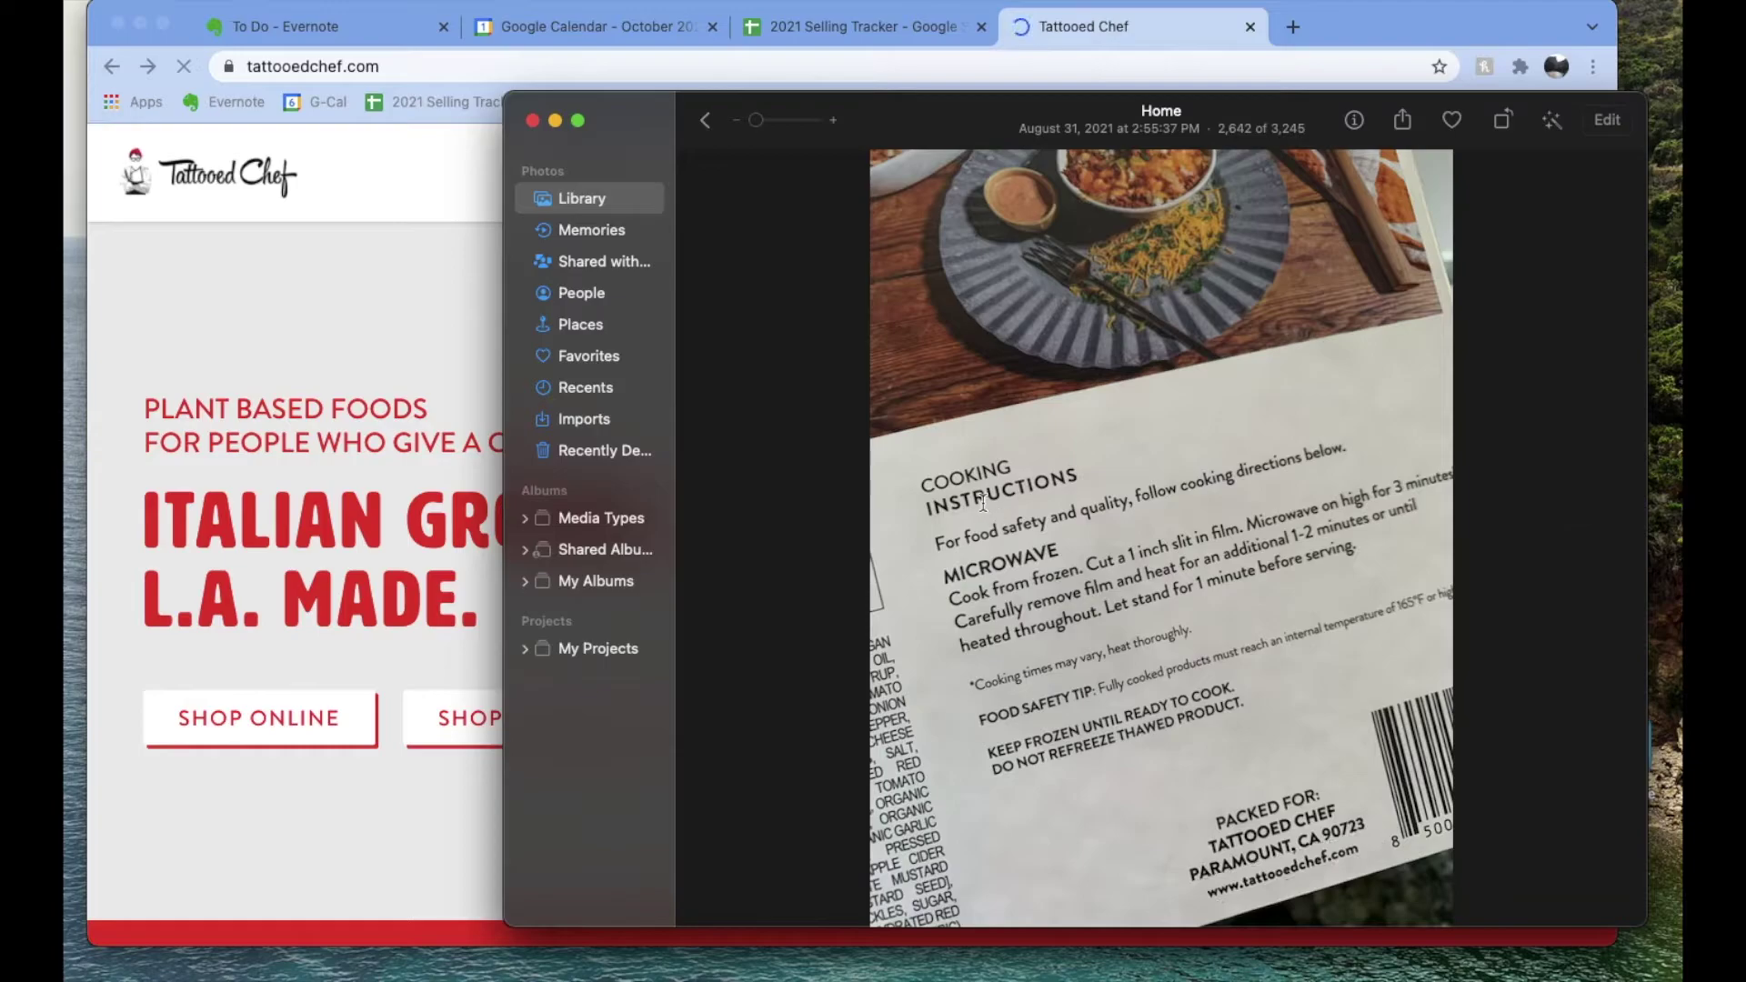